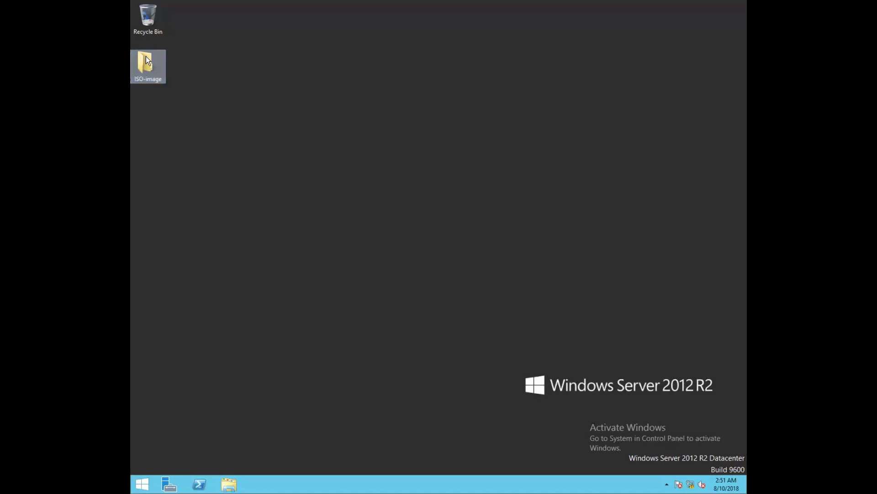
Step: Mount the VMware-VIM-all-6.5.0-8815520 disc image from the ISO-image folder as DVD Drive (E:)
double_click(147, 58)
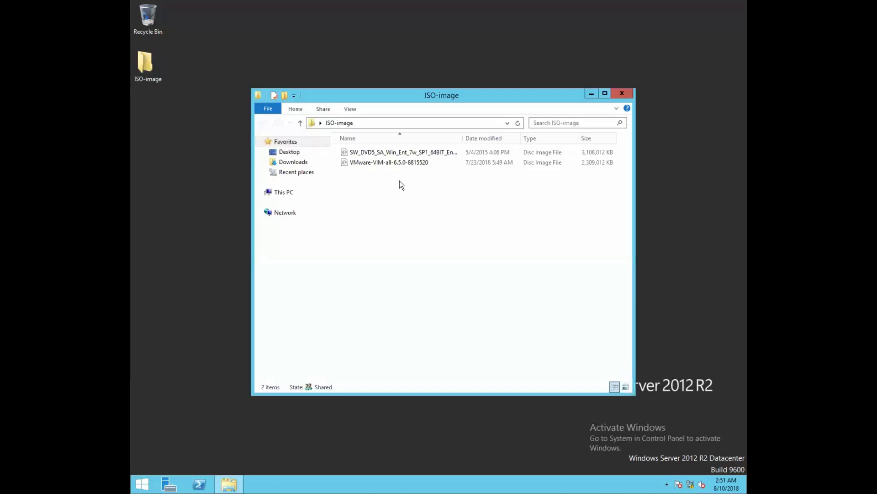
left_click(383, 163)
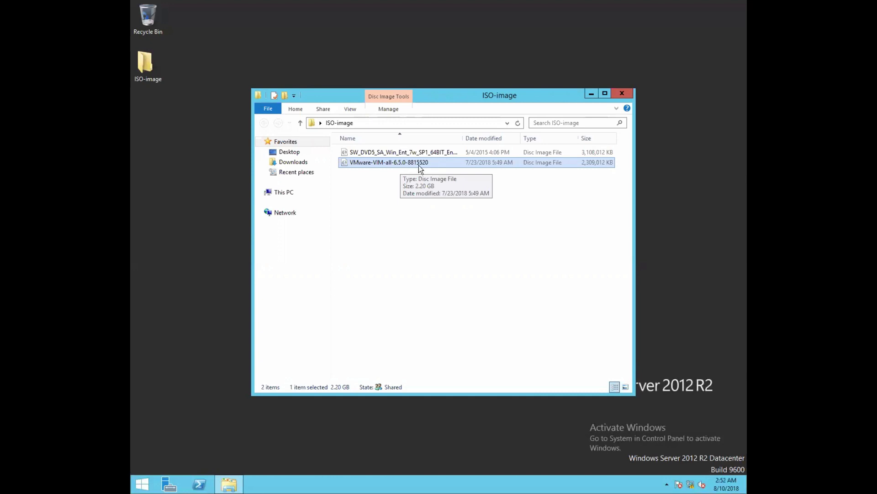
left_click(377, 207)
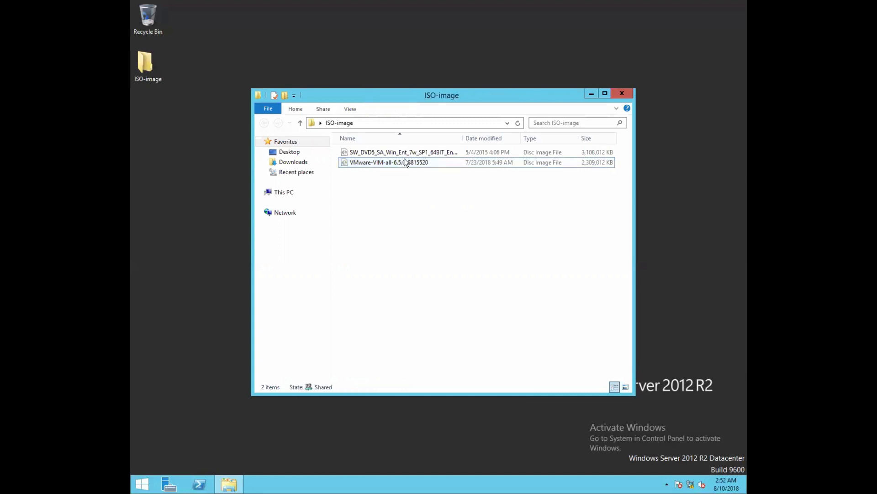
left_click(405, 165)
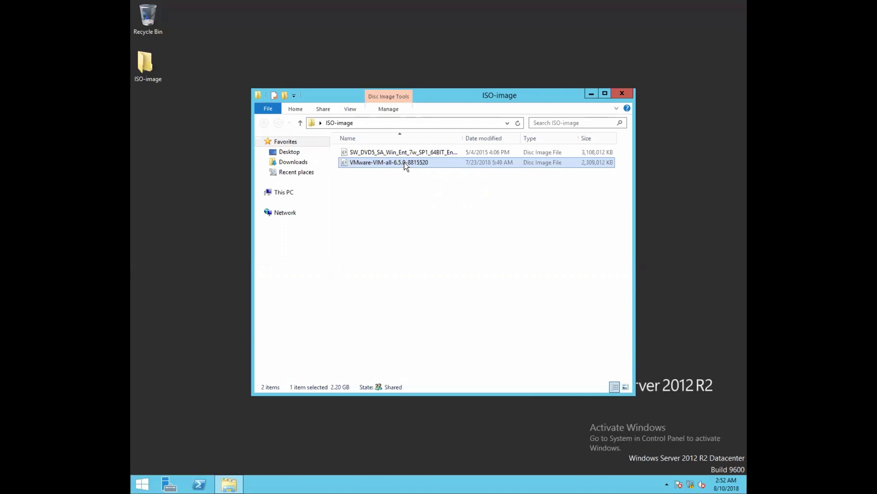
right_click(406, 165)
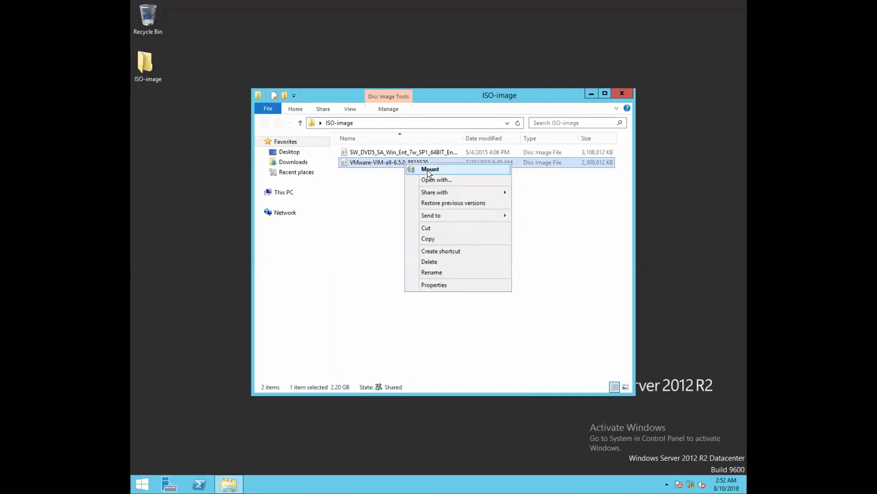
left_click(427, 170)
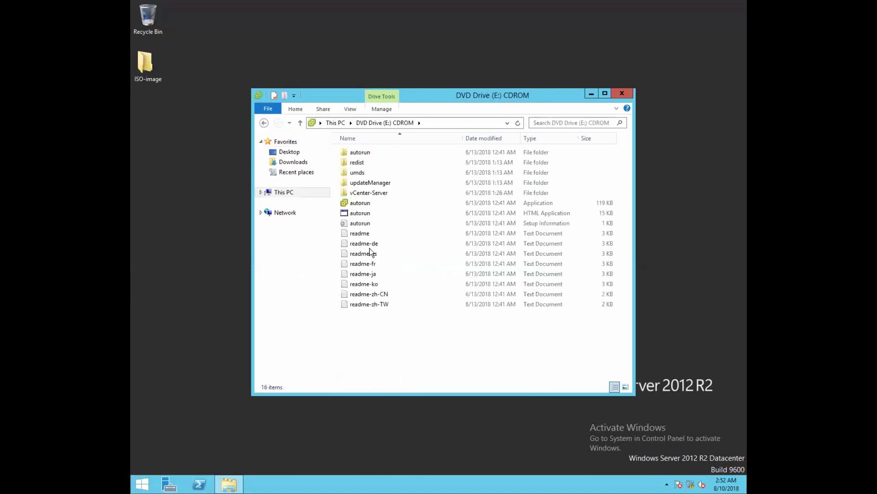
Step: Launch the autorun installer from DVD Drive (E:) to open the VMware vCenter Installer
double_click(364, 204)
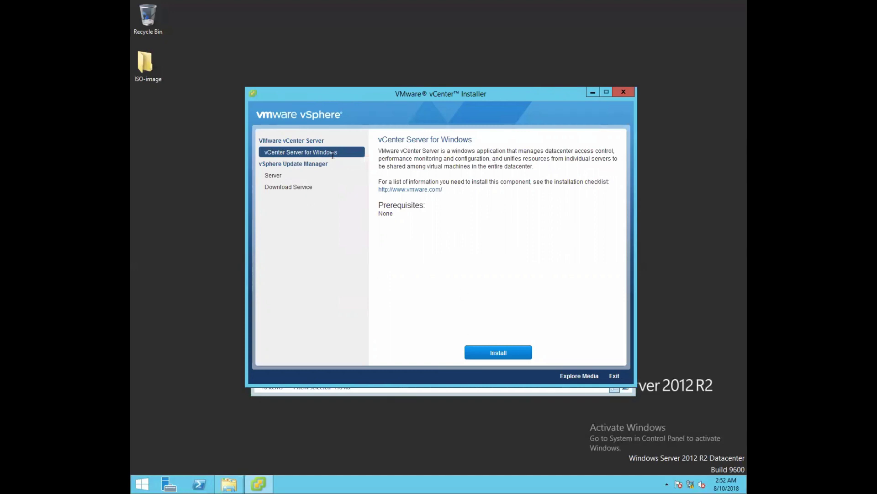
Step: Start the vCenter Server for Windows installation and wait for the 6.5.0 welcome page
left_click(504, 354)
mouse_move(744, 491)
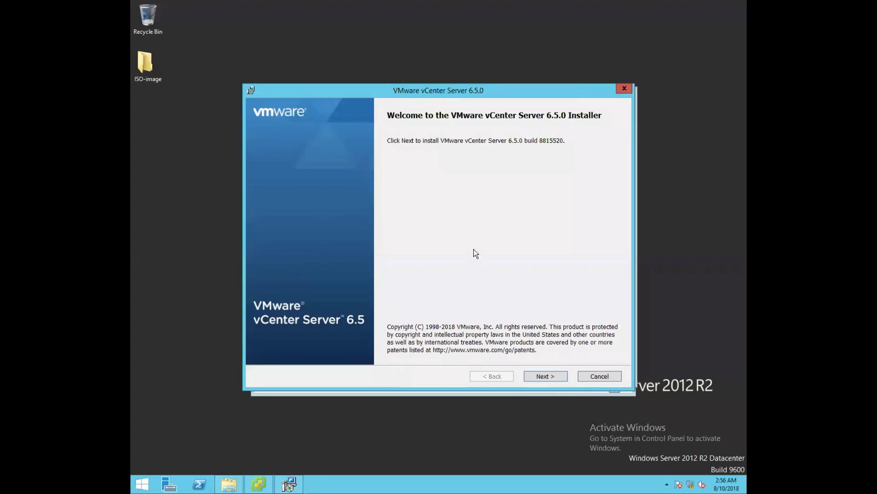
Step: Accept the license agreement and reach deployment type with Embedded Platform Services Controller chosen
left_click(544, 376)
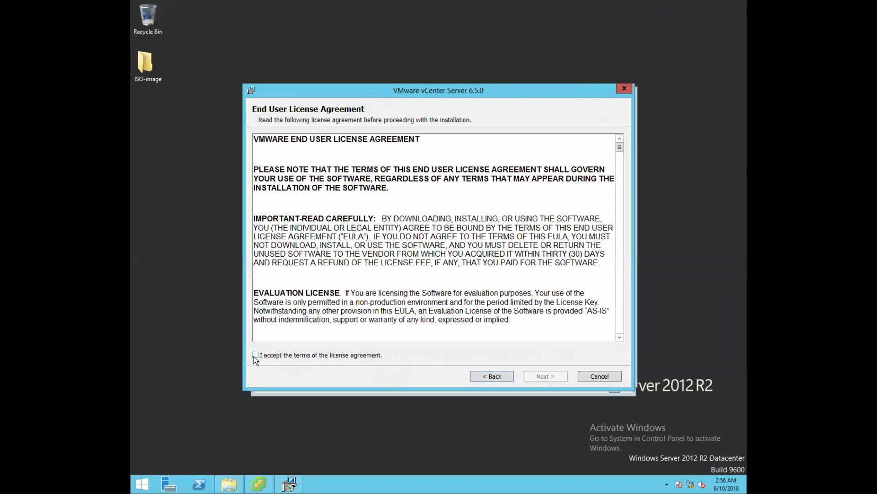
left_click(255, 356)
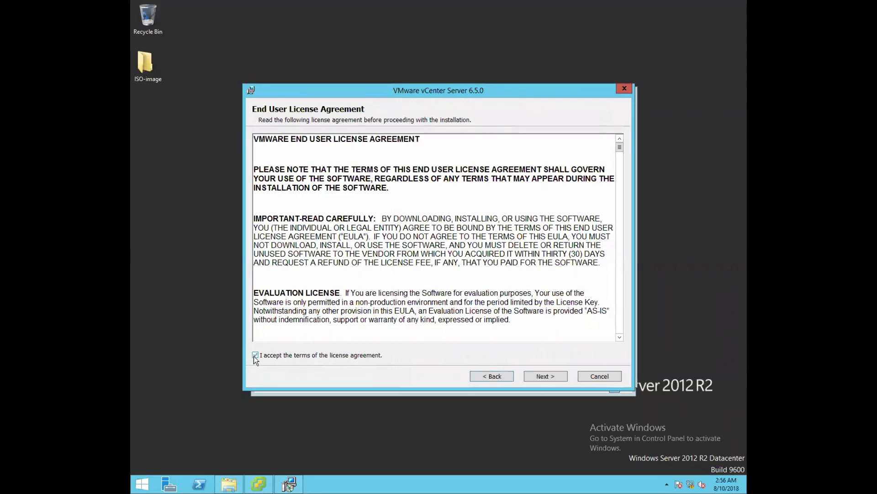
left_click(546, 377)
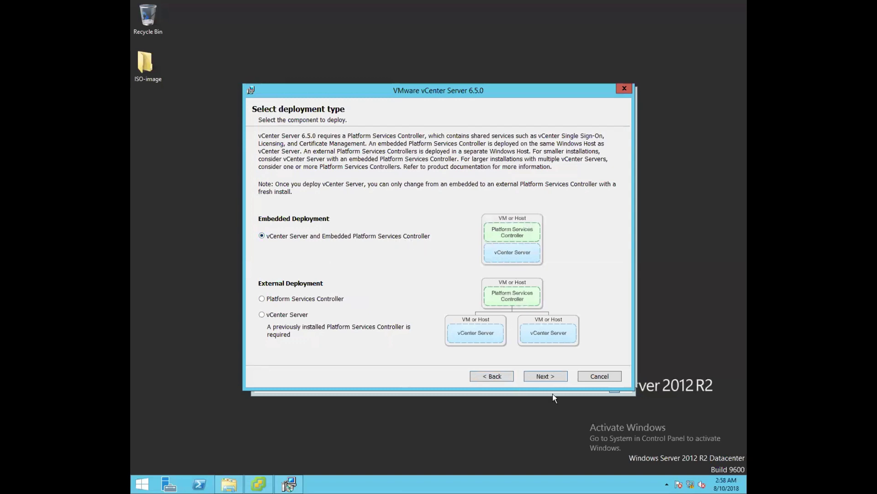
Step: Keep Embedded Deployment and set the System Name to vc-01a.govmlab.local
left_click(553, 377)
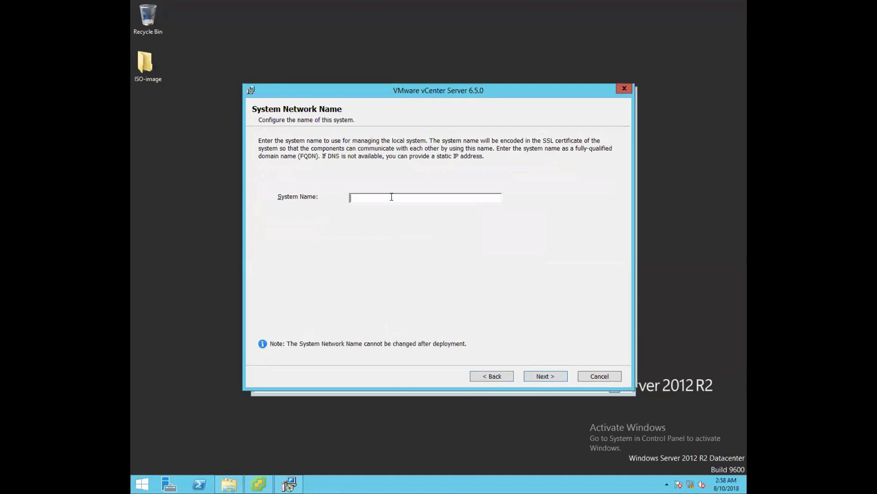
type("vc-01a.govmlab.local")
Step: Enter and confirm the Single Sign-On administrator password for the vsphere.local domain
left_click(544, 374)
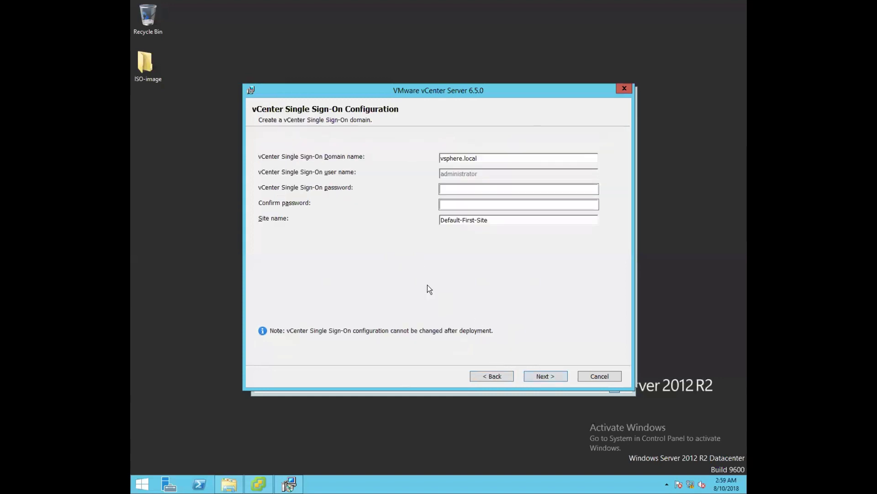
left_click(461, 189)
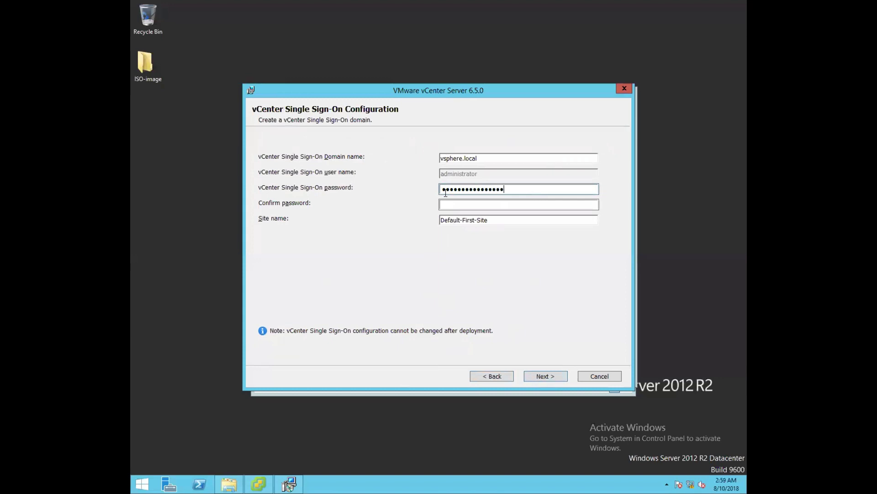
left_click(452, 206)
Step: Keep the vCenter service running under the Windows Local System Account
left_click(546, 376)
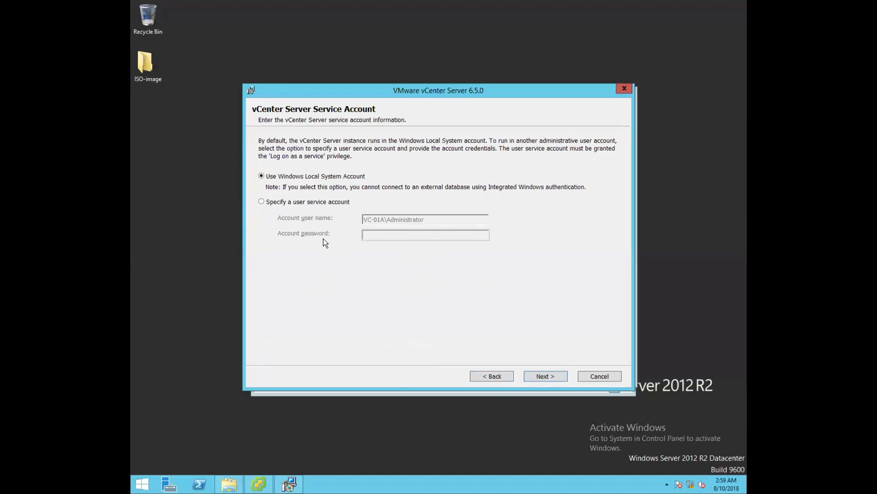
left_click(261, 202)
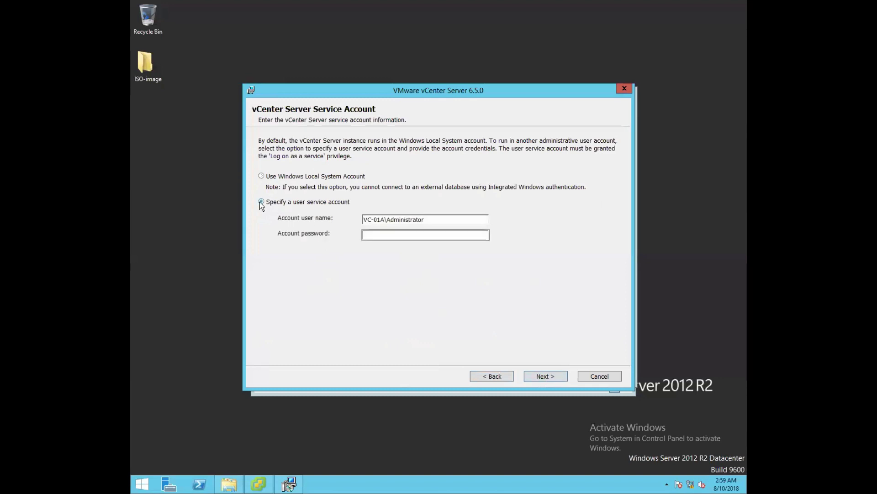
left_click(261, 177)
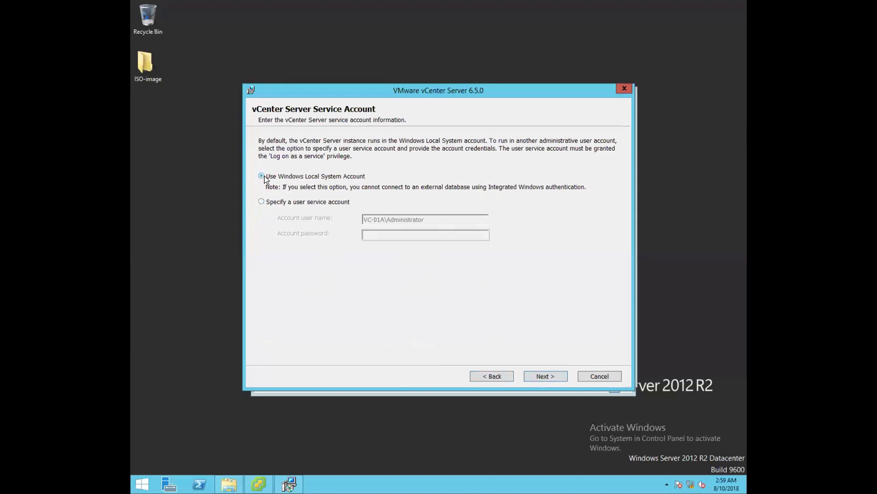
Step: Choose the embedded VMware Postgres database instead of an external database
left_click(546, 375)
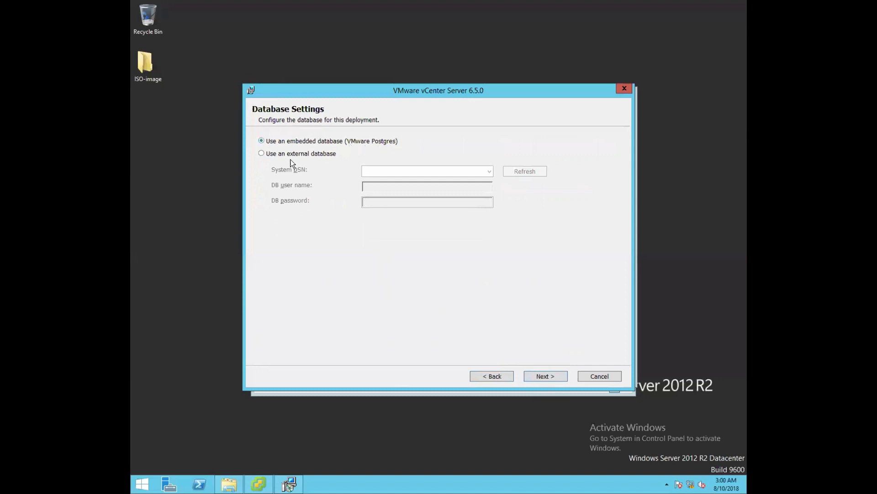
left_click(261, 153)
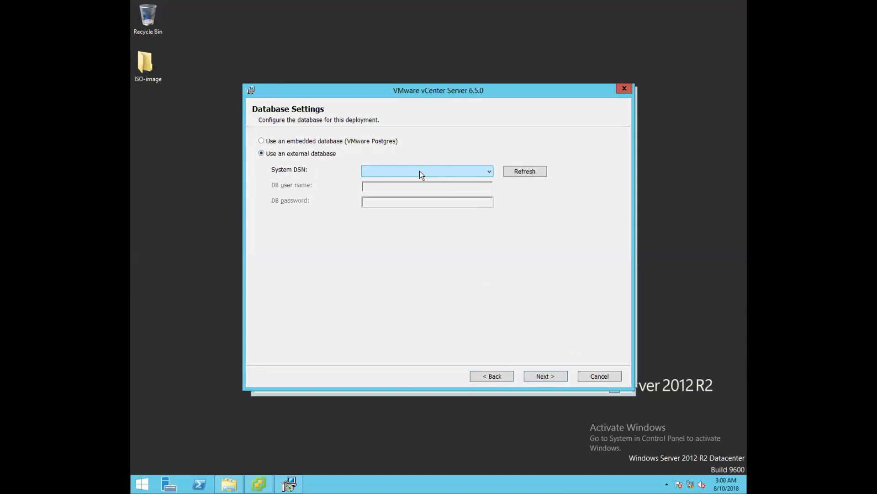
left_click(262, 140)
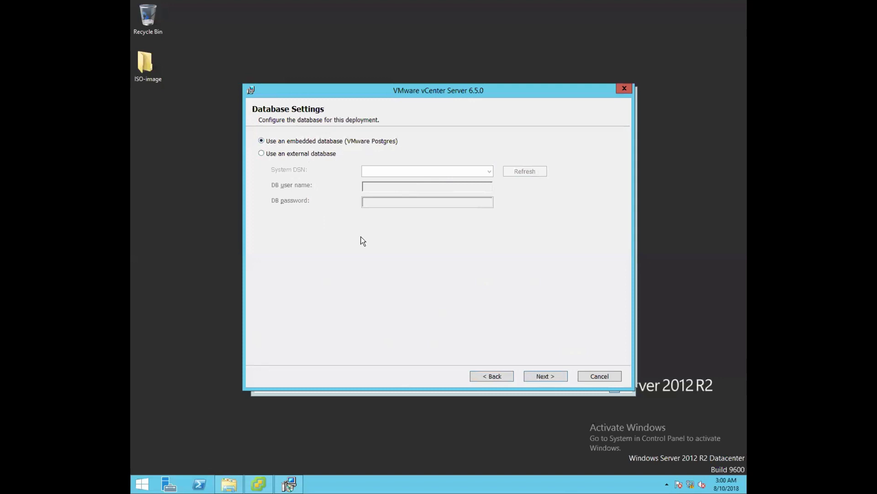
Step: Accept the embedded database and default ports to reach the Destination Directory page
left_click(545, 376)
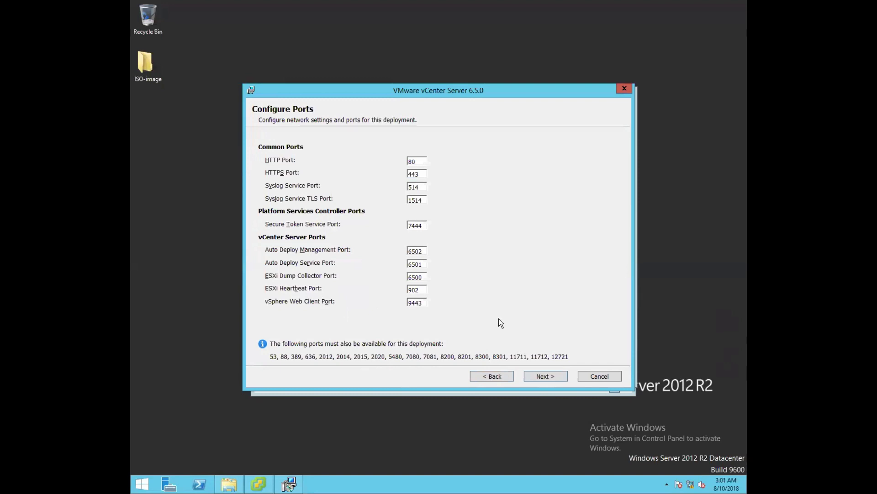
left_click(546, 380)
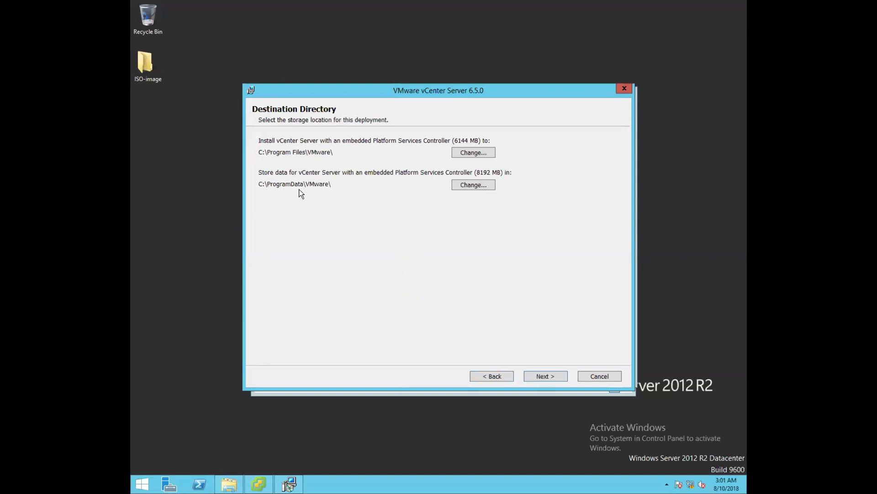
Step: Keep the default folders and leave CEIP unjoined to reach Ready to install
left_click(549, 376)
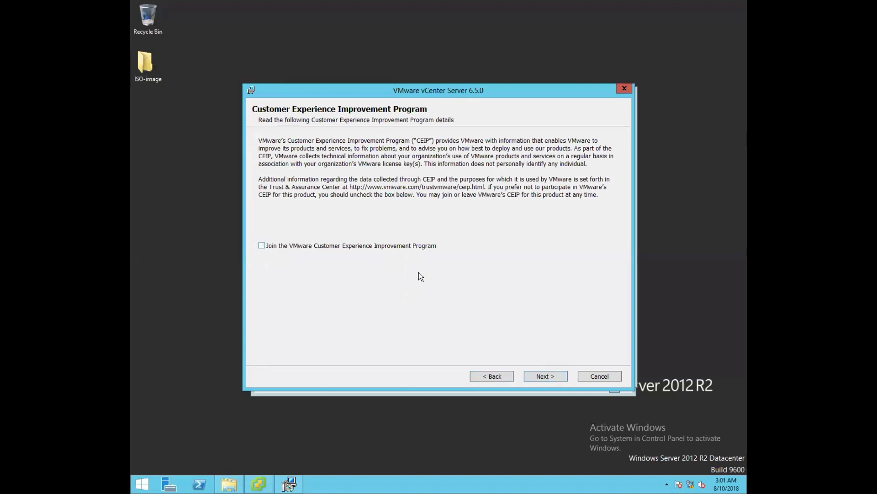
left_click(548, 376)
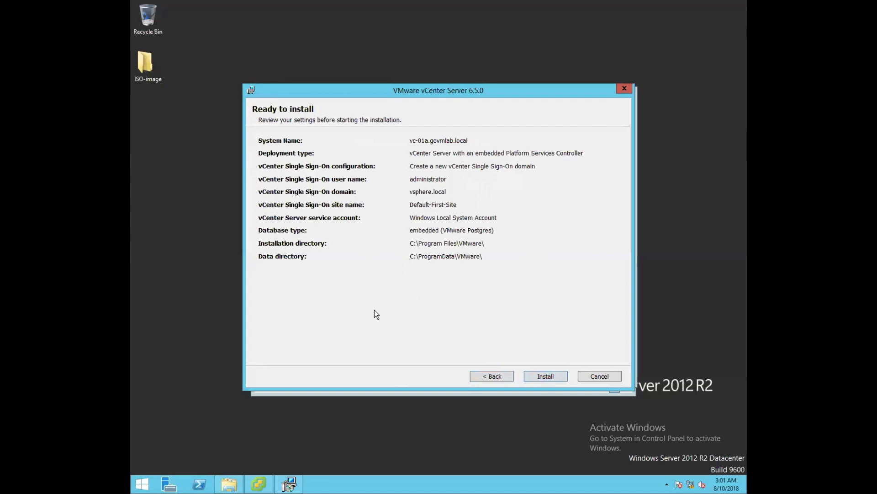
Step: Start installing vCenter Server 6.5 with an embedded Platform Services Controller from the Ready to Install page
left_click(548, 375)
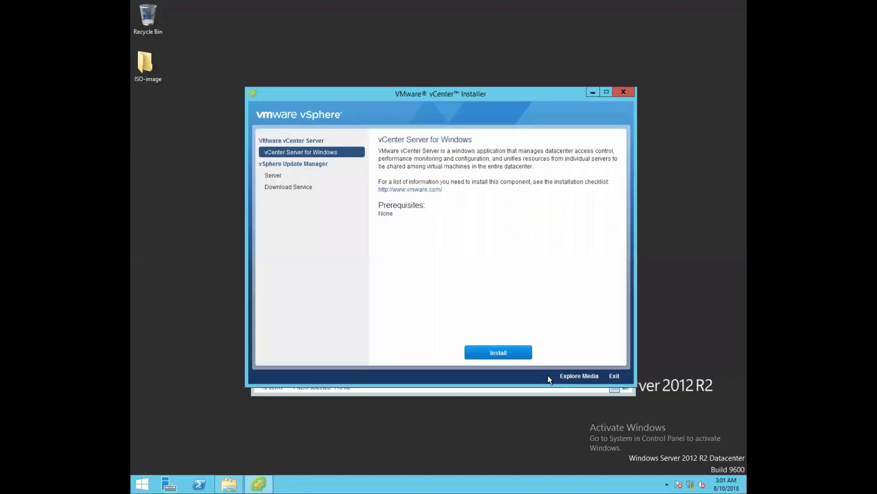
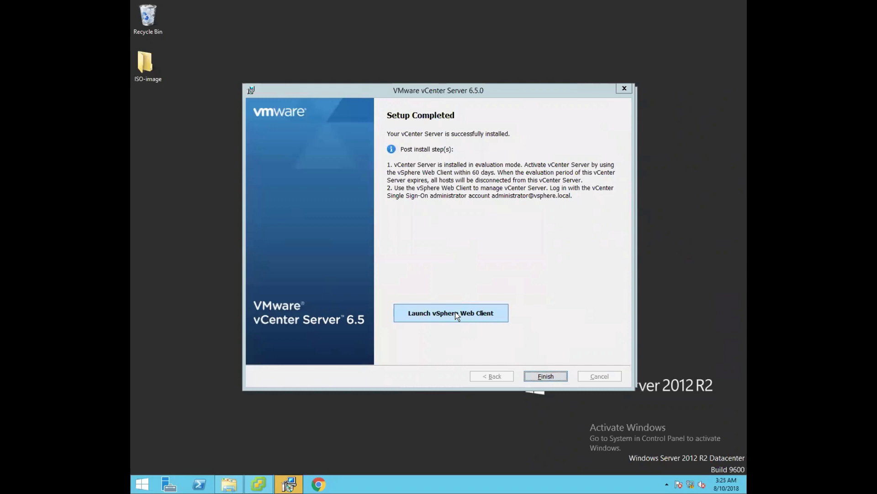
Step: Launch the vSphere Web Client from the installer's Setup Completed page
left_click(456, 314)
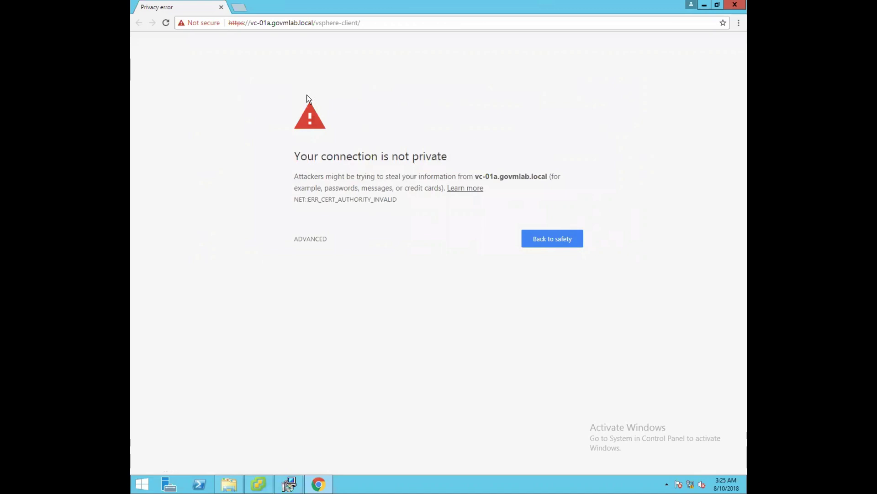
left_click(317, 244)
left_click(323, 314)
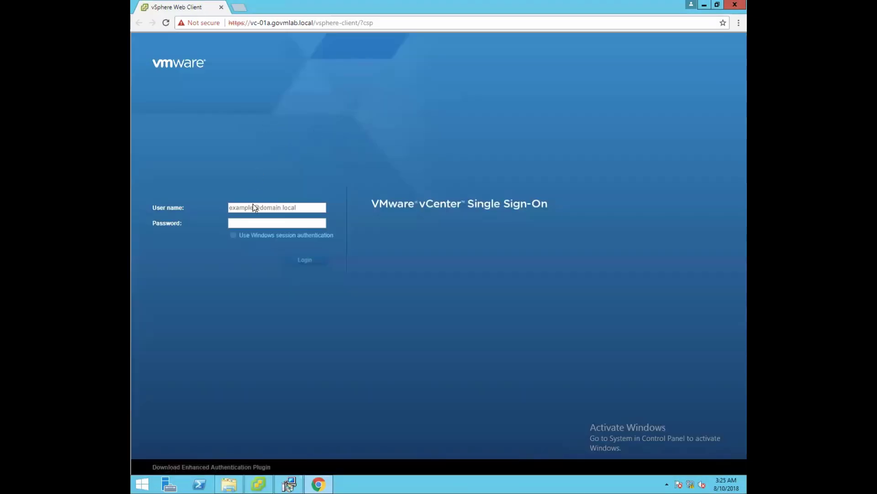
left_click(256, 207)
type("Adminis")
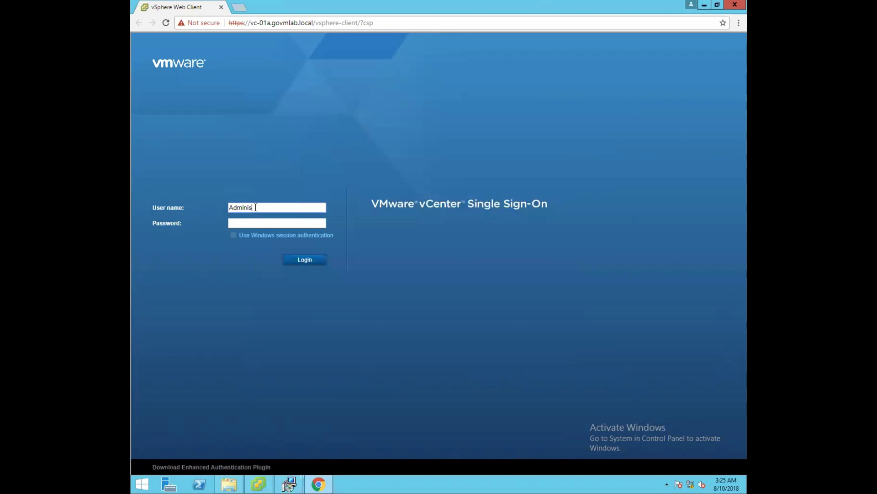
type("trator@vsphere.local")
type("••••••••••••••••")
left_click(305, 261)
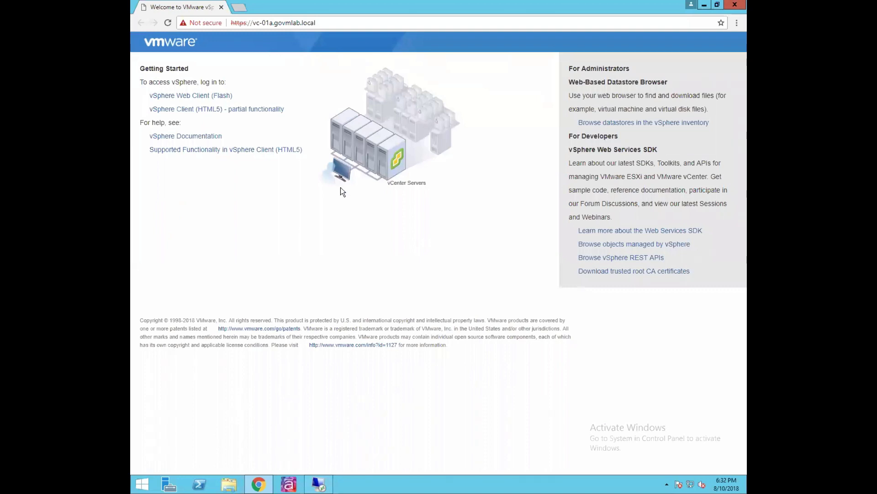
left_click_drag(253, 23, 316, 43)
left_click(314, 63)
left_click_drag(237, 95, 149, 95)
left_click_drag(286, 109, 146, 108)
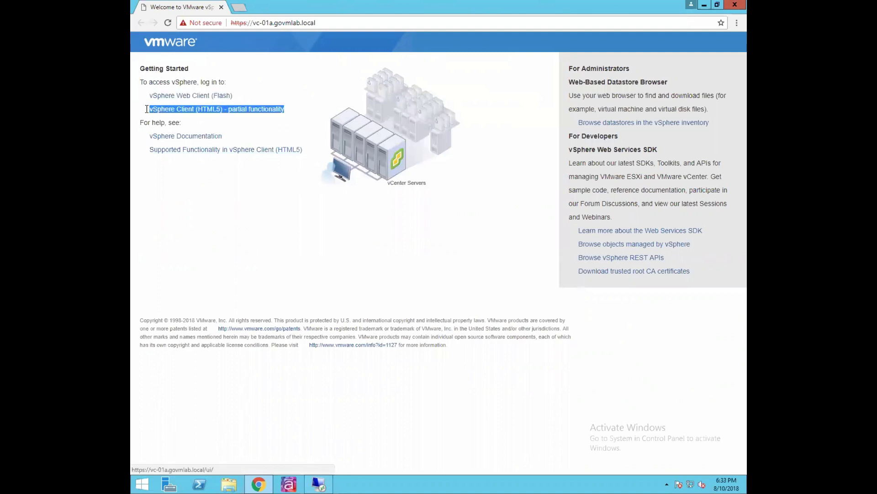
left_click(299, 82)
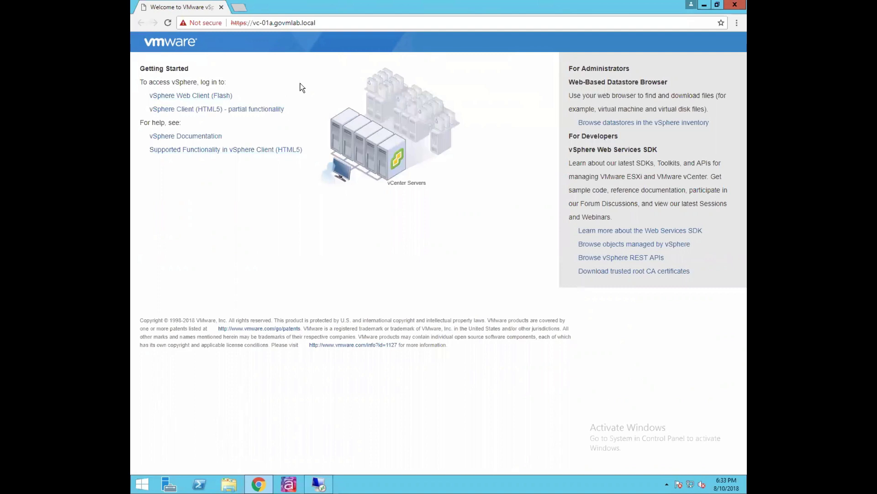
left_click(205, 97)
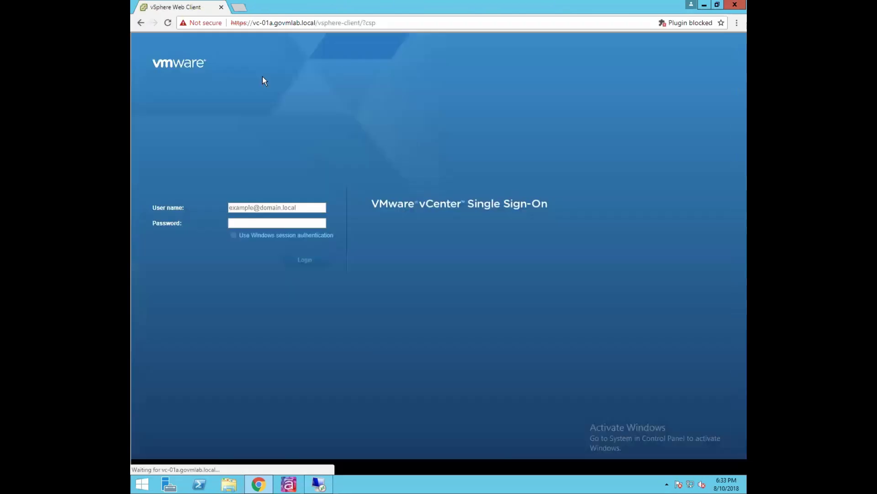
left_click(255, 207)
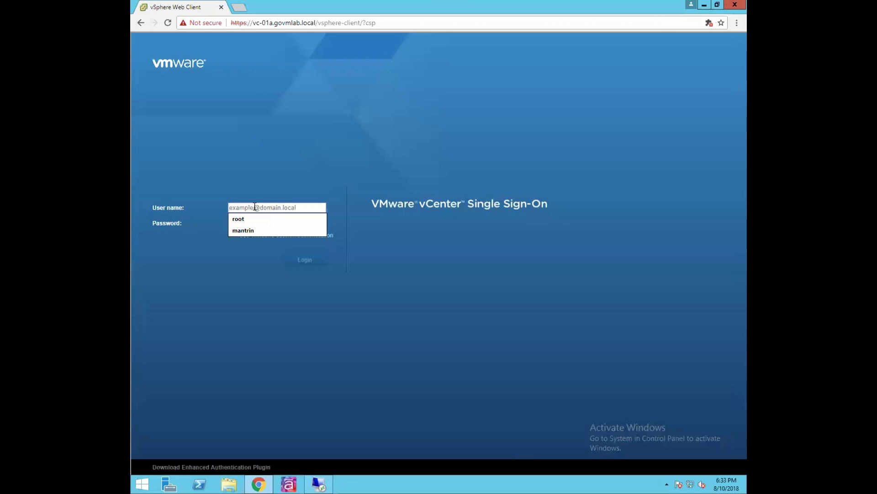
type("Administrator@vsphere.")
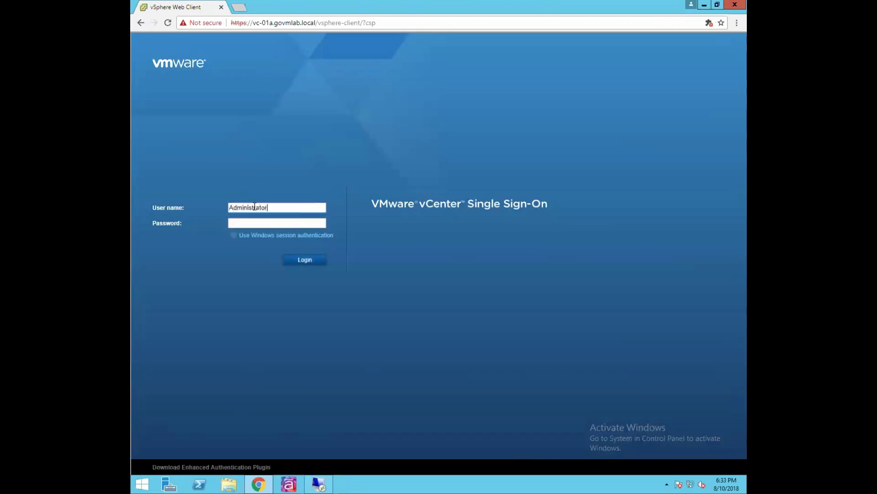
type("local")
key("Tab")
key("Return")
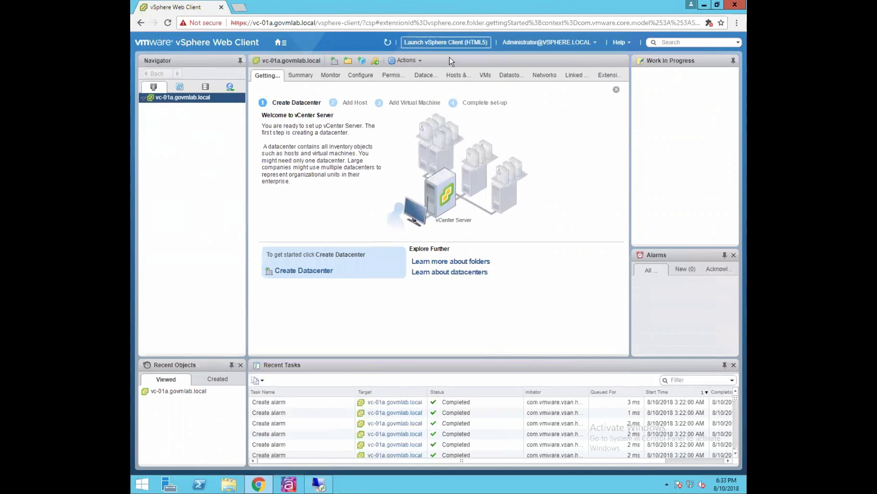
left_click(621, 42)
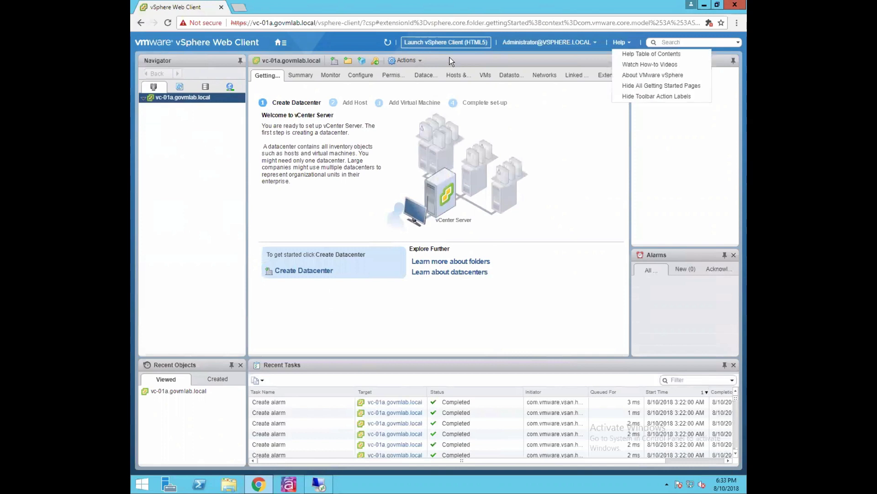
left_click(635, 78)
left_click_drag(428, 182, 502, 181)
left_click(532, 334)
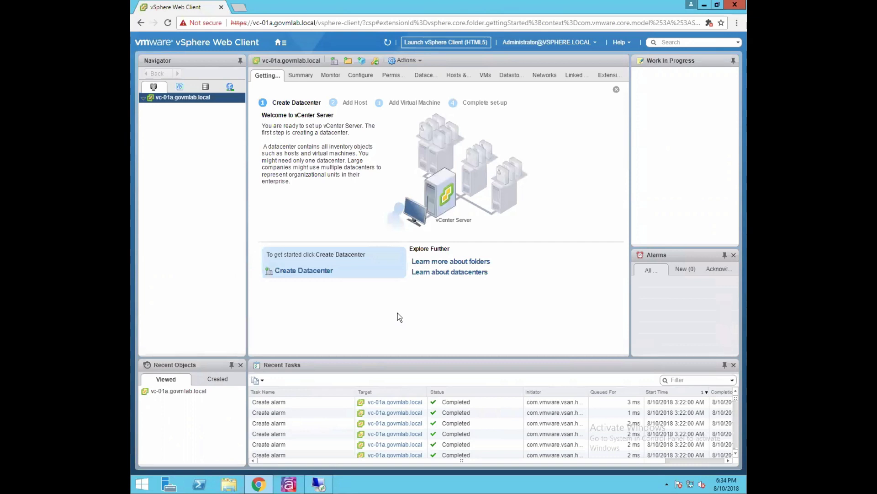
Step: Launch the HTML5 vSphere Client and close the expiring-license banner on vc-01a's Summary
left_click(455, 43)
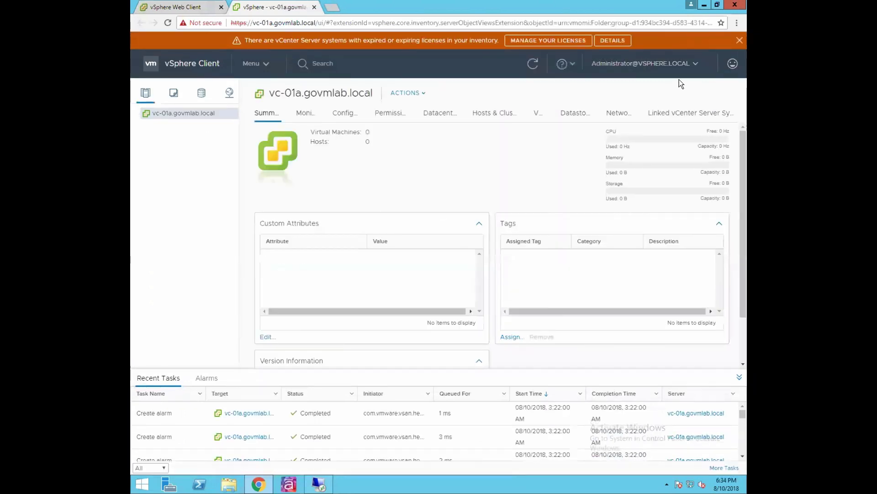
left_click(740, 40)
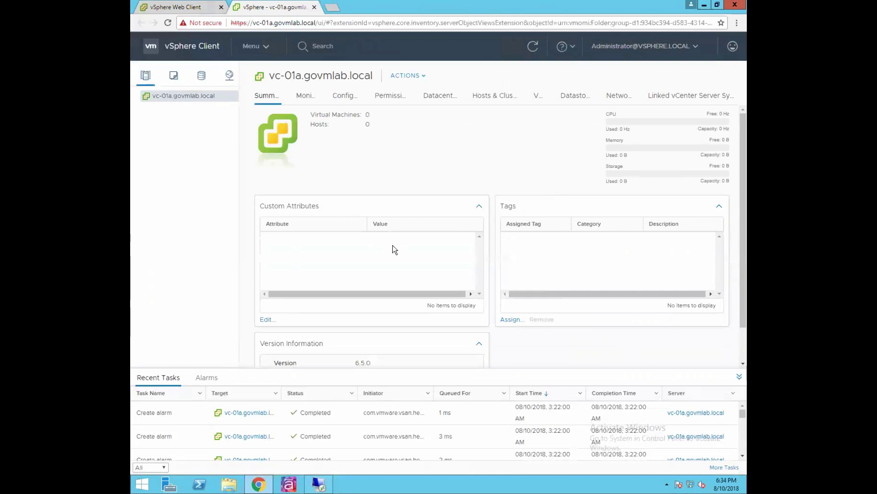